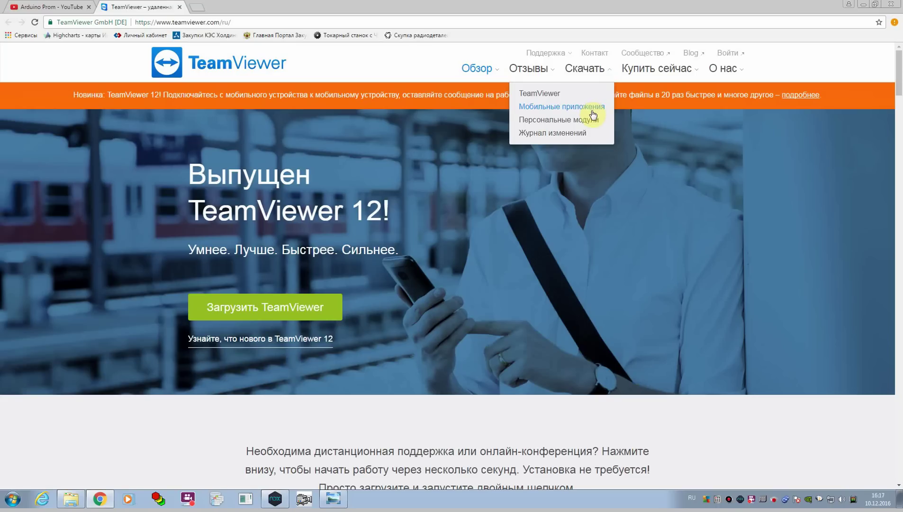
# - Look through the mobile apps download page for the remote control, QuickSupport and Host apps, and return to the TeamViewer home page
pyautogui.click(572, 109)
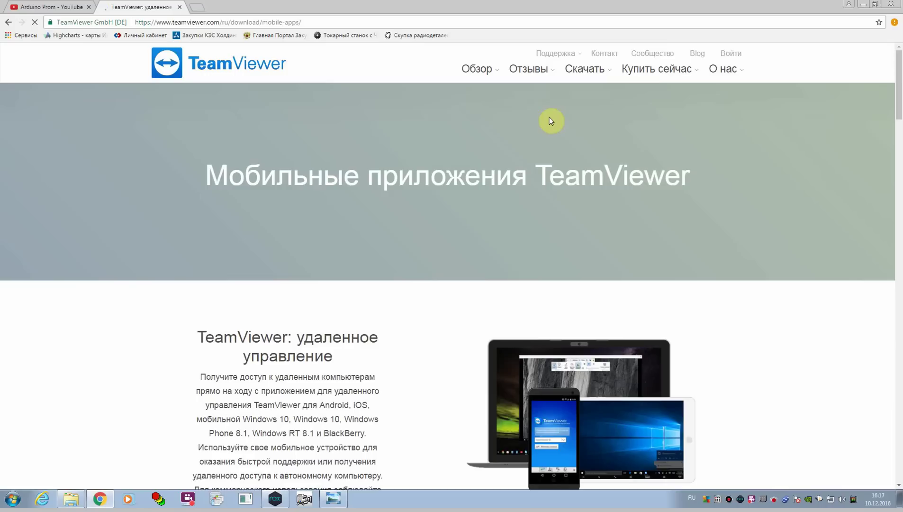
pyautogui.scroll(-1, 576, 220)
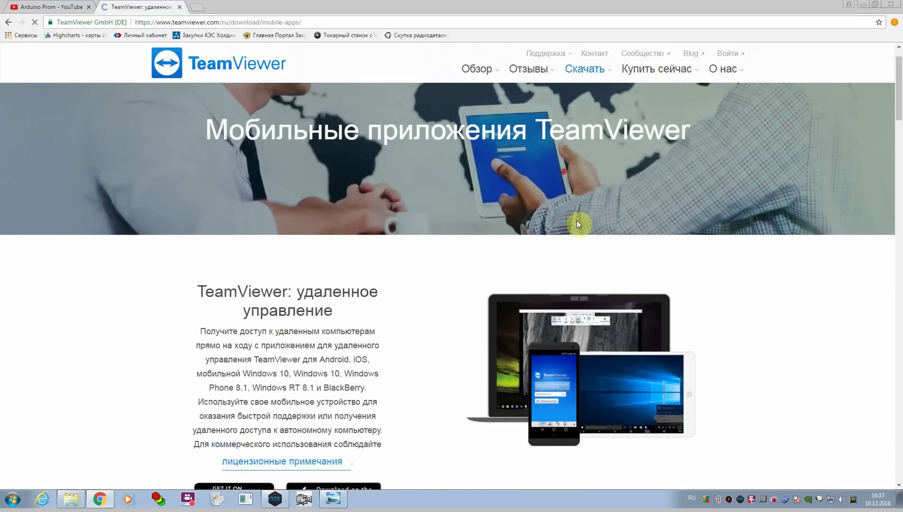
pyautogui.scroll(-10, 576, 221)
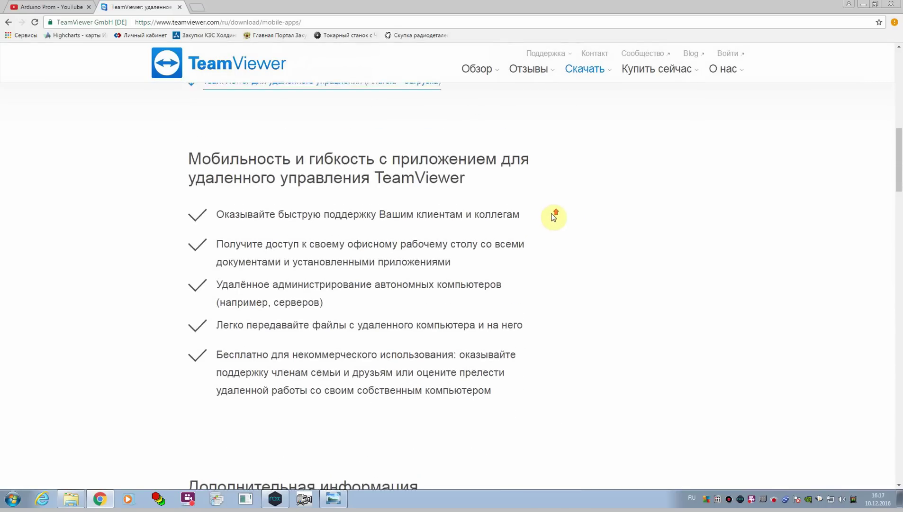
pyautogui.scroll(4, 554, 216)
pyautogui.scroll(-3, 521, 256)
pyautogui.scroll(-9, 519, 253)
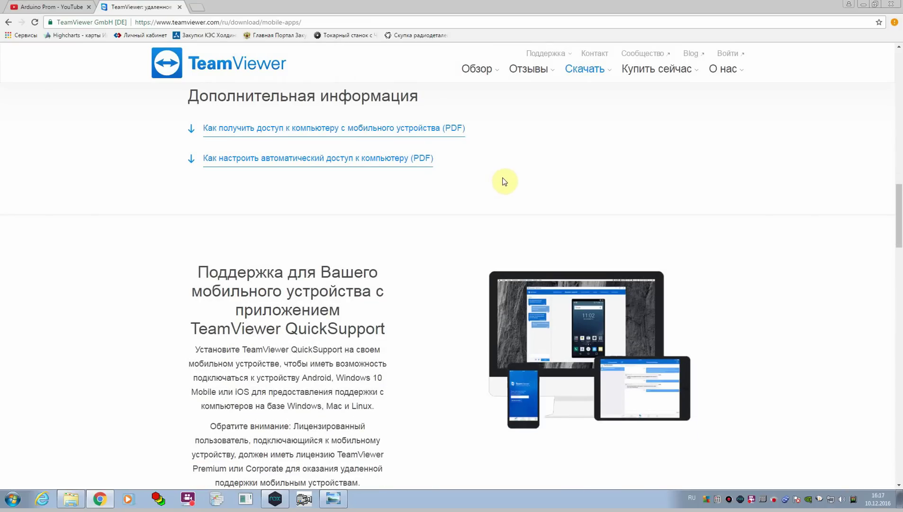
pyautogui.scroll(-7, 476, 182)
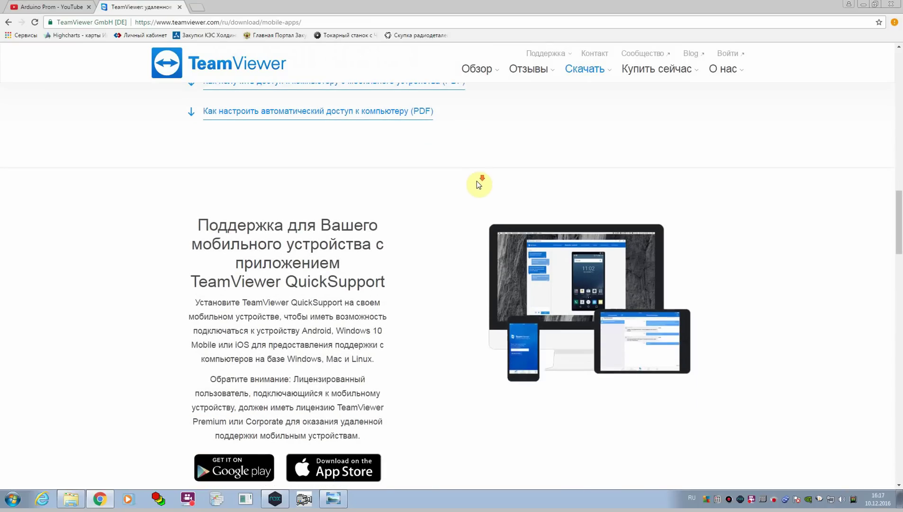
pyautogui.scroll(-15, 478, 200)
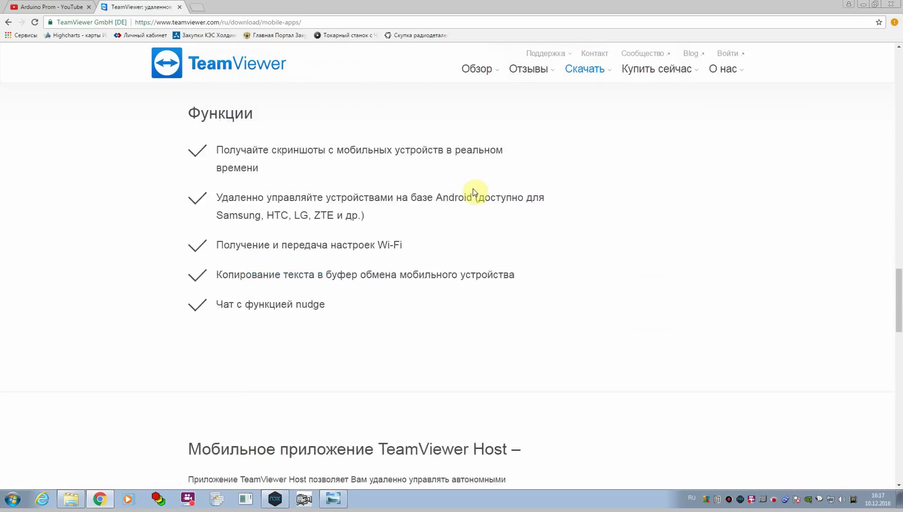
pyautogui.scroll(-8, 478, 190)
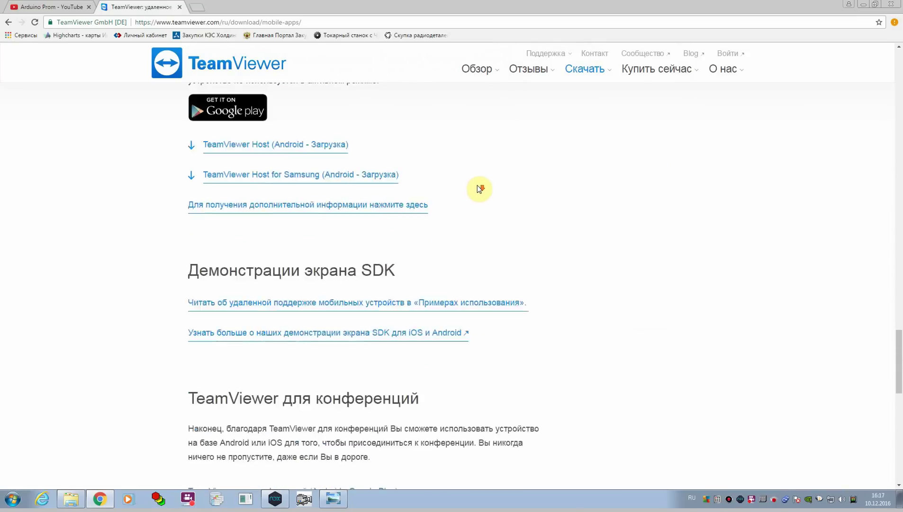
pyautogui.scroll(6, 479, 188)
pyautogui.scroll(20, 480, 189)
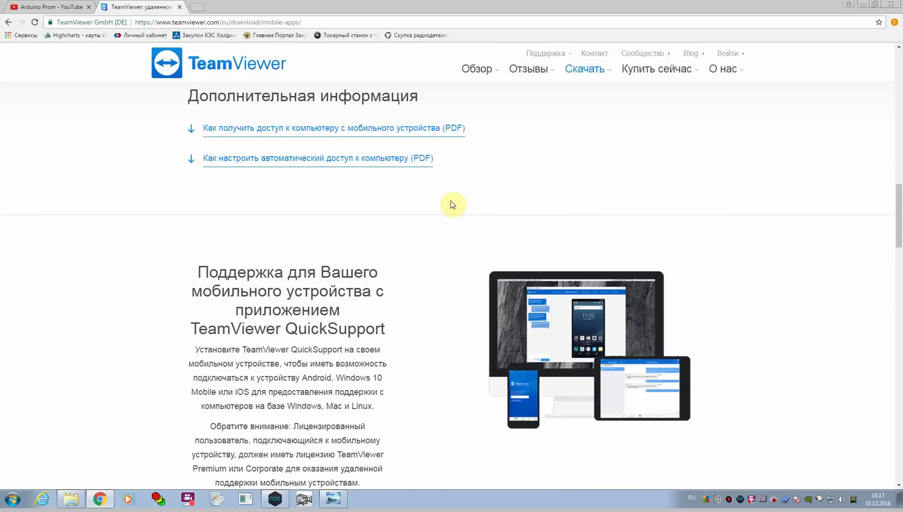
pyautogui.scroll(15, 453, 205)
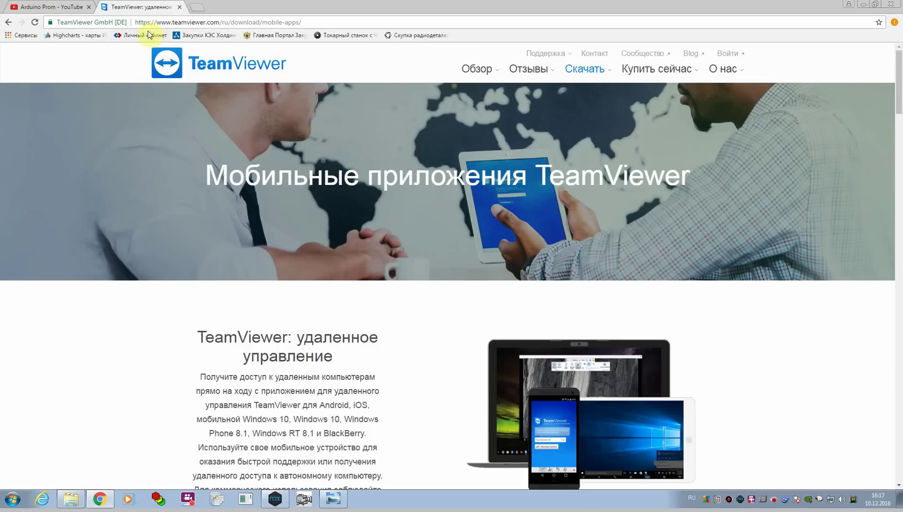
pyautogui.click(8, 22)
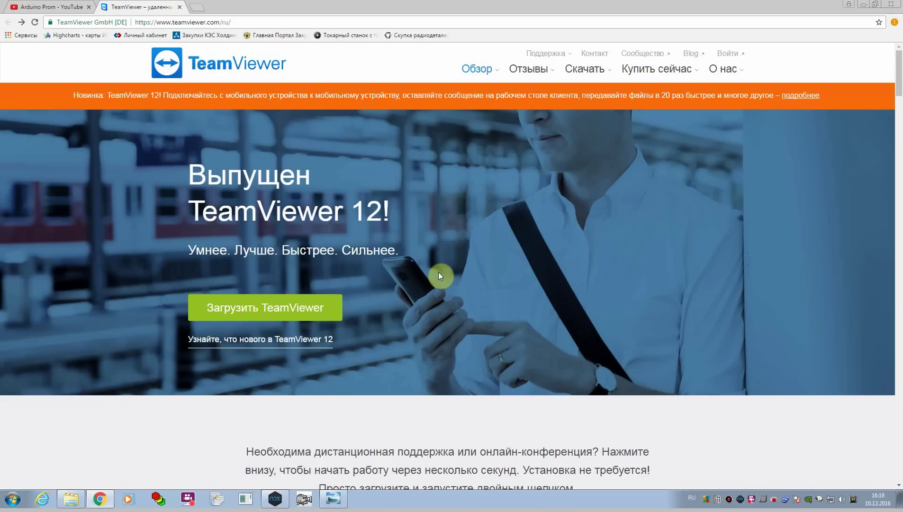
# - Minimize the browser, launch TeamViewer 12 from the desktop and minimize the open folder window
pyautogui.click(863, 4)
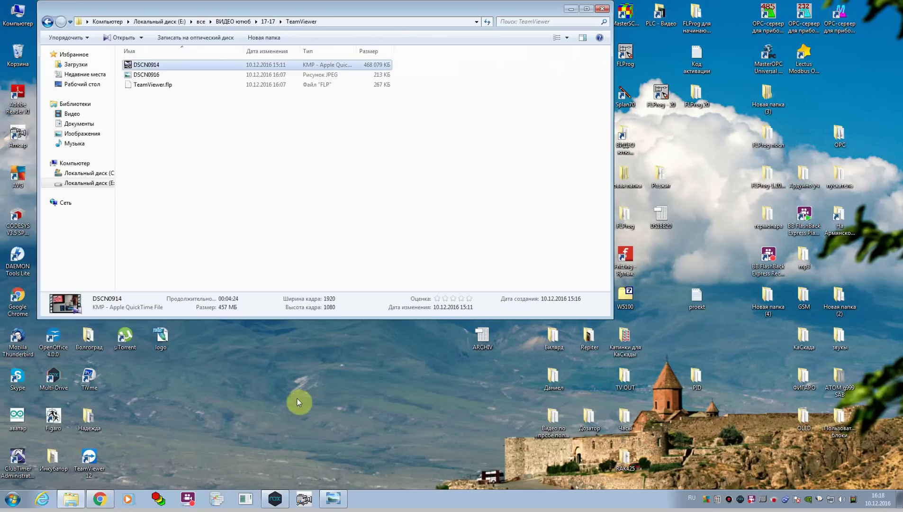
pyautogui.click(90, 458)
pyautogui.doubleClick(89, 459)
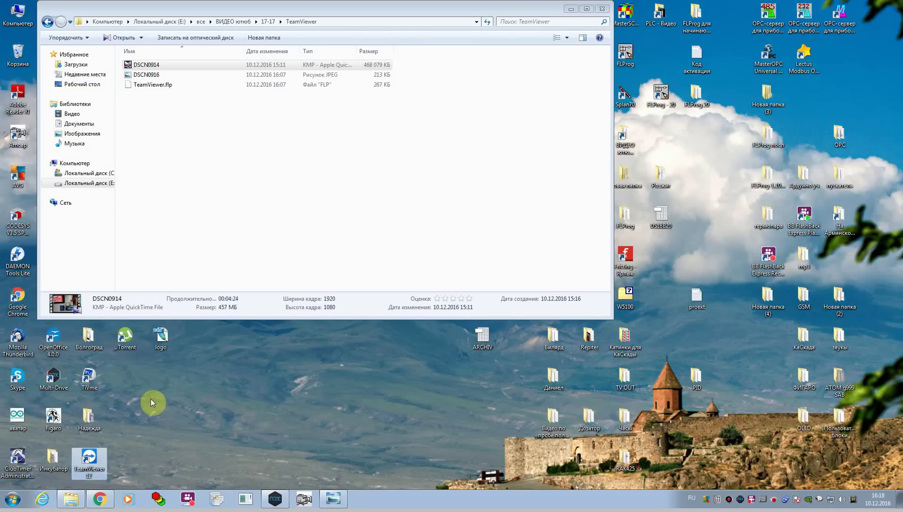
pyautogui.click(571, 9)
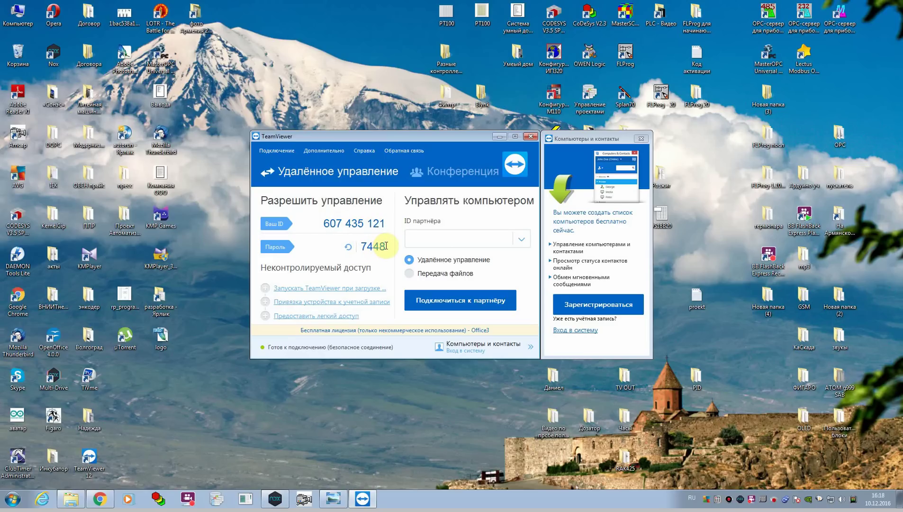
# - View the options for the random access password, dismiss them unchanged and minimize TeamViewer
pyautogui.click(349, 249)
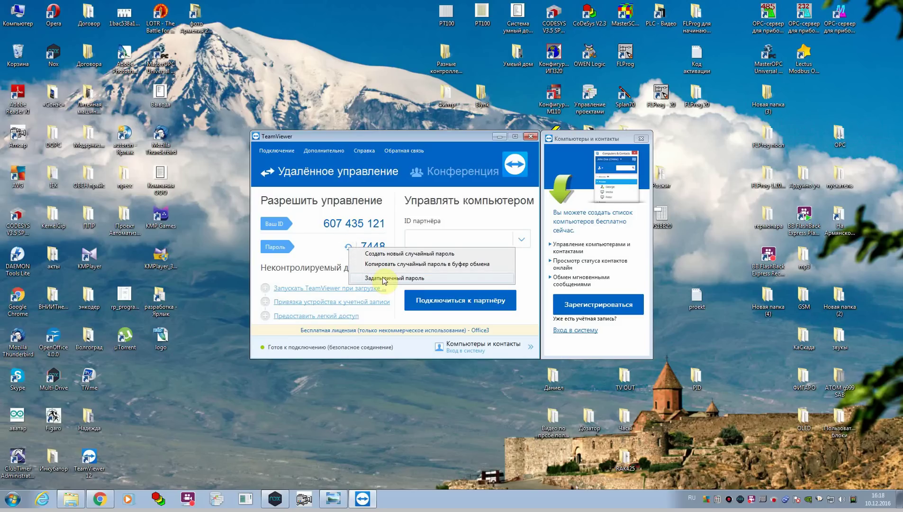
pyautogui.click(335, 249)
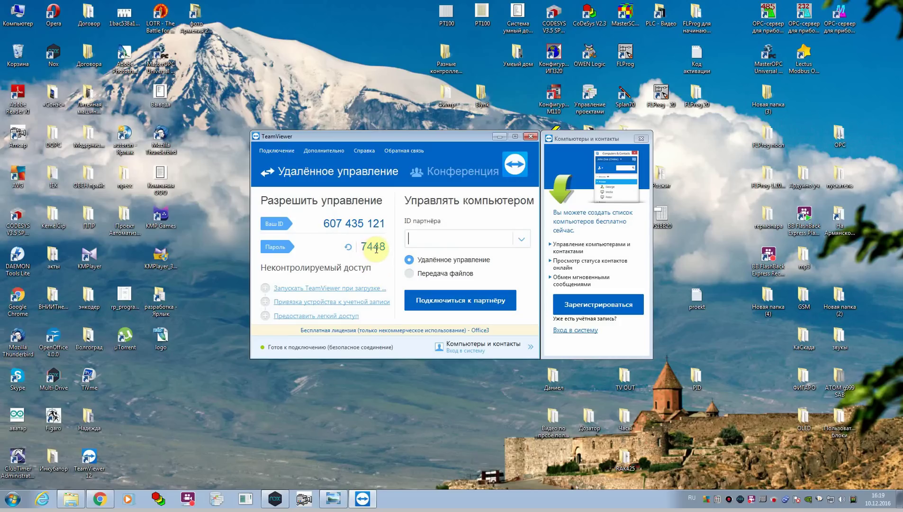
pyautogui.click(498, 136)
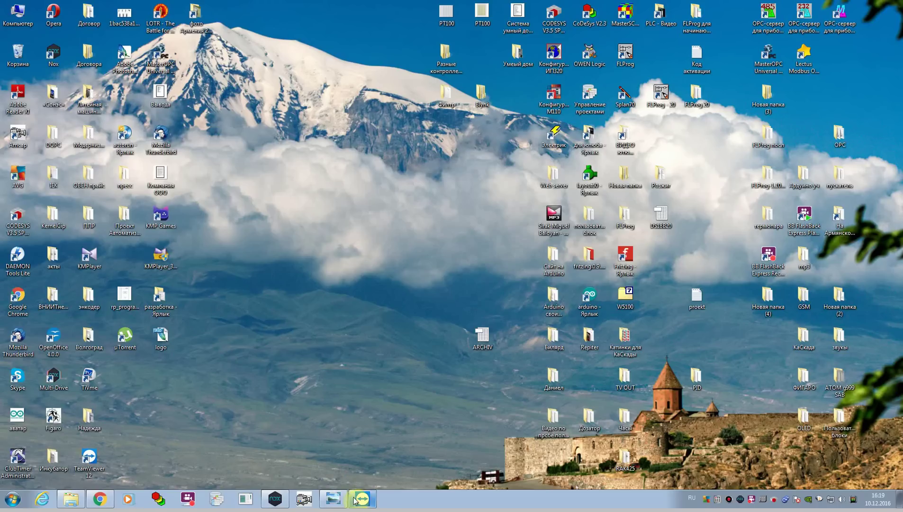
# - Switch to the Nox emulator and stop the running control panel project
pyautogui.click(275, 498)
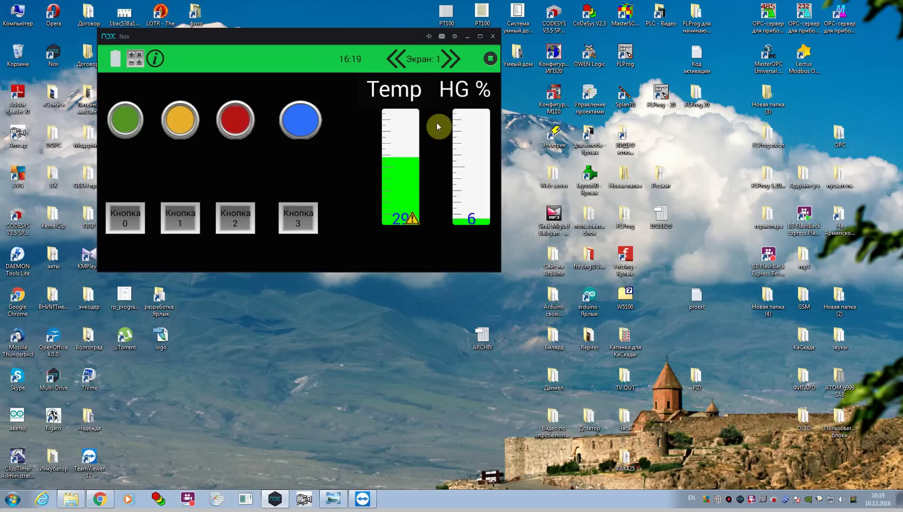
pyautogui.click(491, 59)
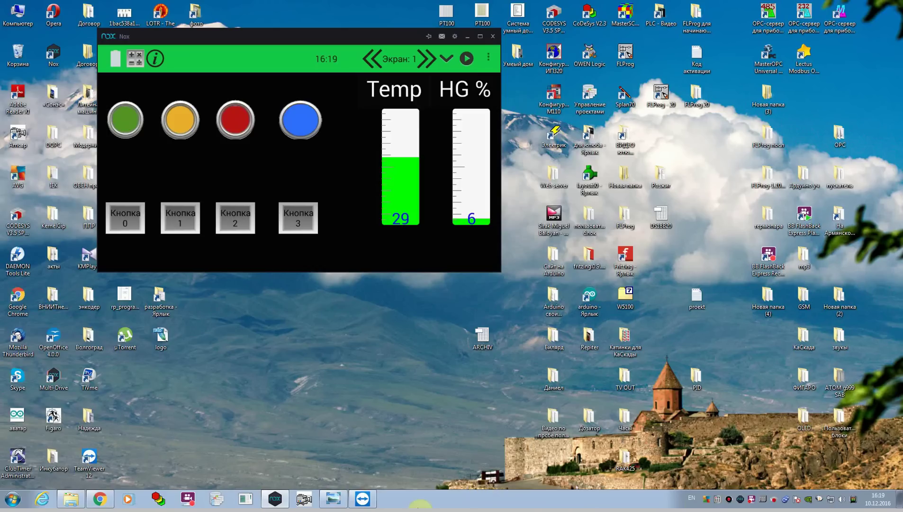
# - Bring up TeamViewer over Nox to check the partner ID, password and connection status, and hide it again
pyautogui.click(364, 498)
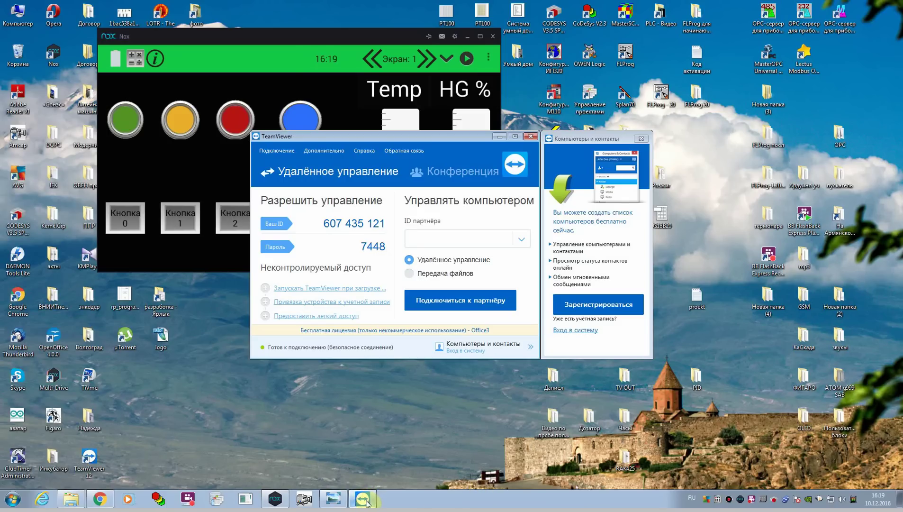
pyautogui.click(366, 501)
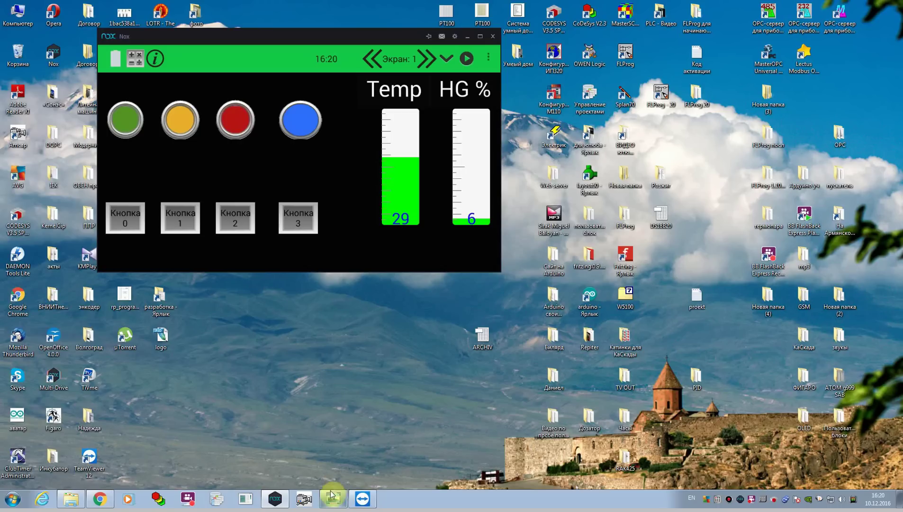
pyautogui.click(363, 499)
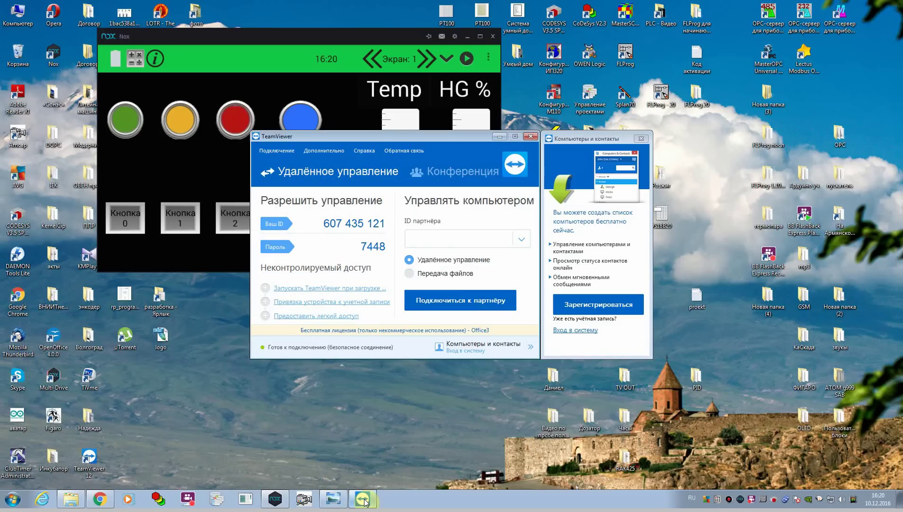
pyautogui.click(363, 500)
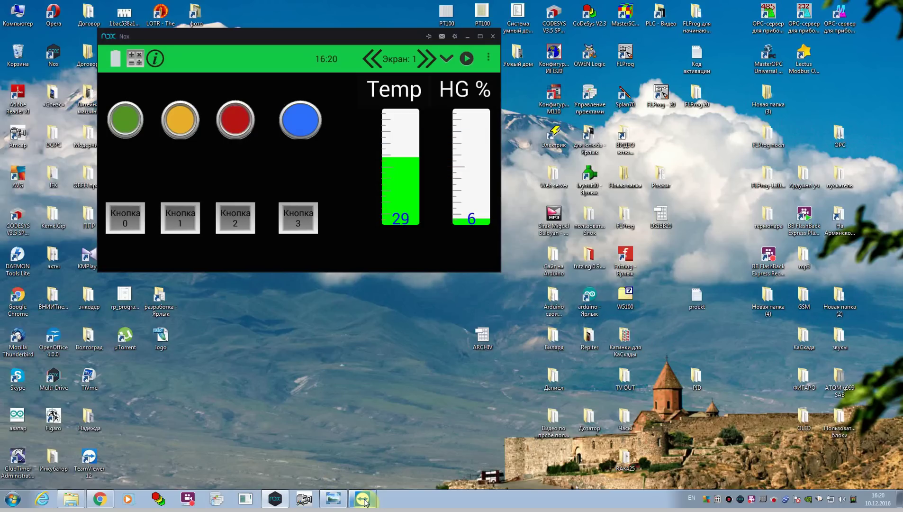
pyautogui.click(364, 500)
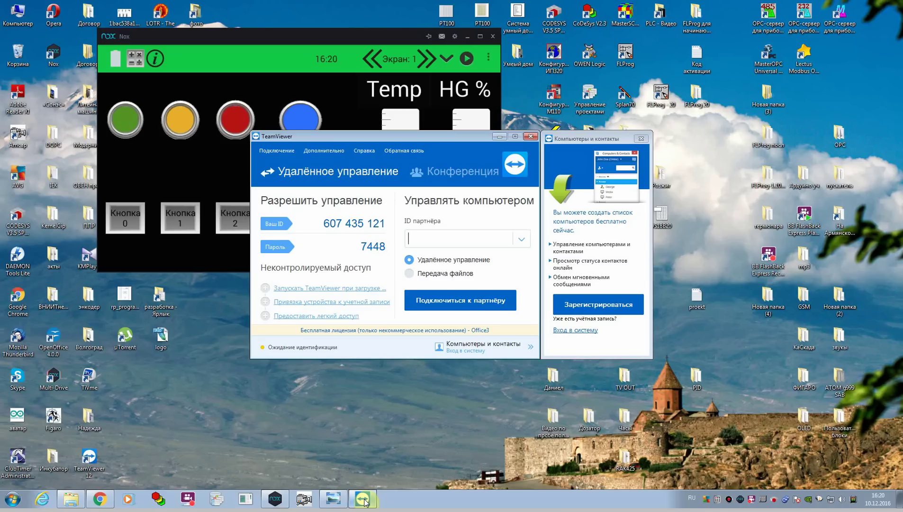
pyautogui.click(363, 499)
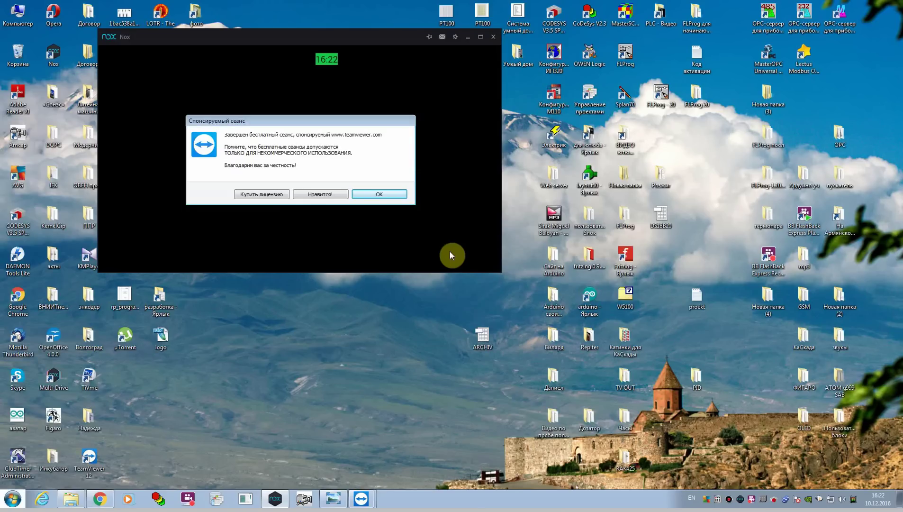
# - Dismiss the sponsored session notice, restore the TeamViewer window and close it
pyautogui.click(383, 194)
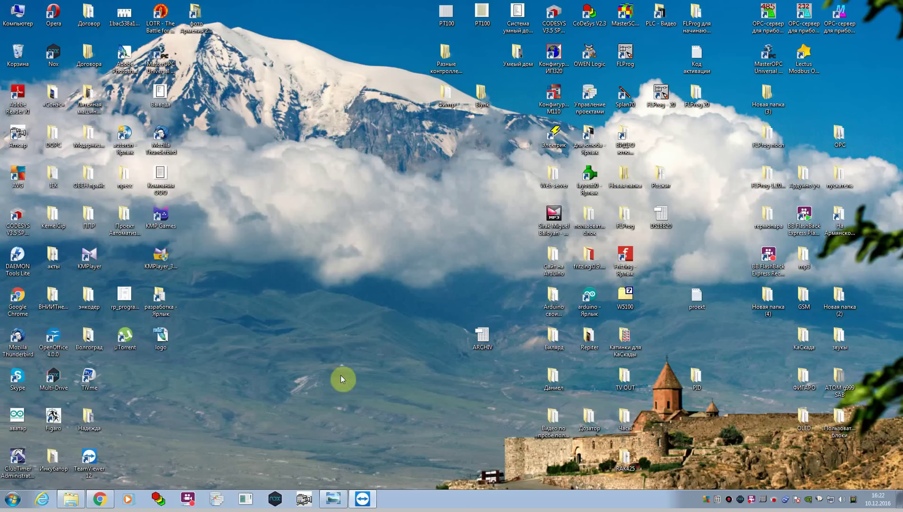
pyautogui.click(364, 501)
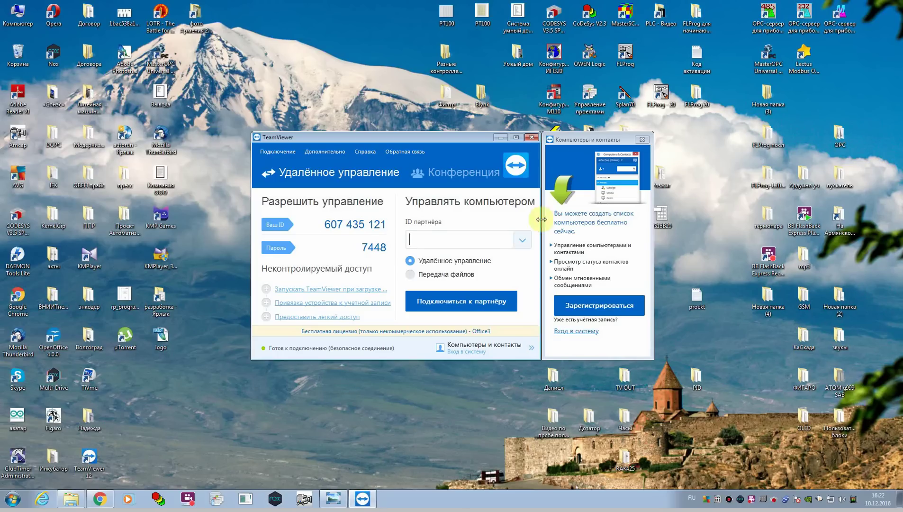
pyautogui.click(531, 138)
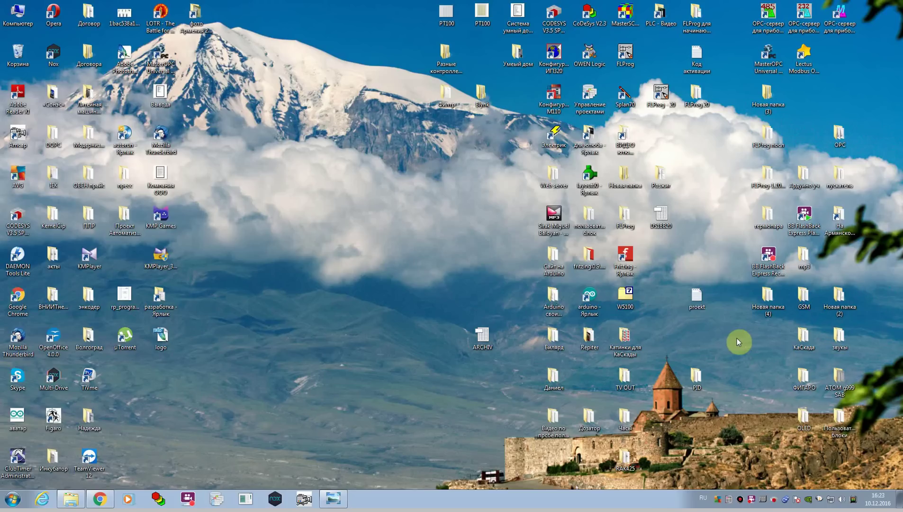
# - Launch FLProg - 20 from the desktop, close the unresponsive TeamViewer window and maximize FLProg
pyautogui.click(661, 97)
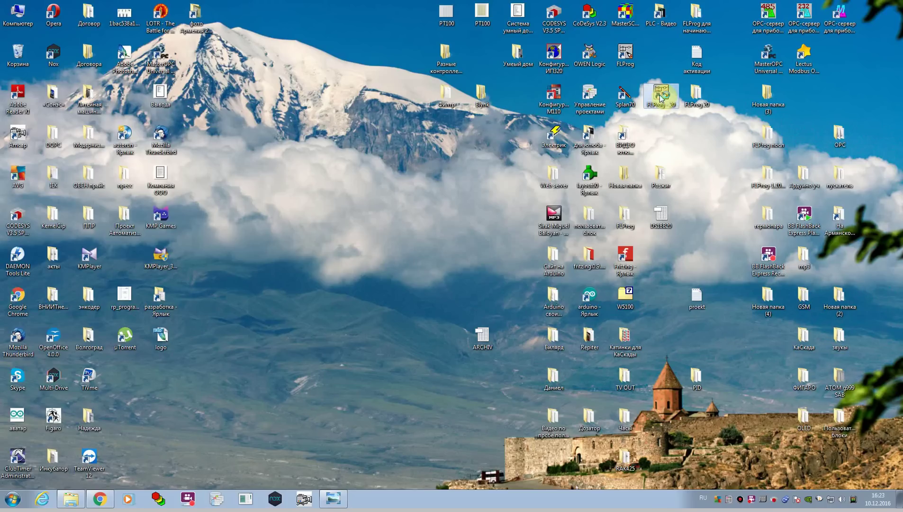
pyautogui.doubleClick(661, 97)
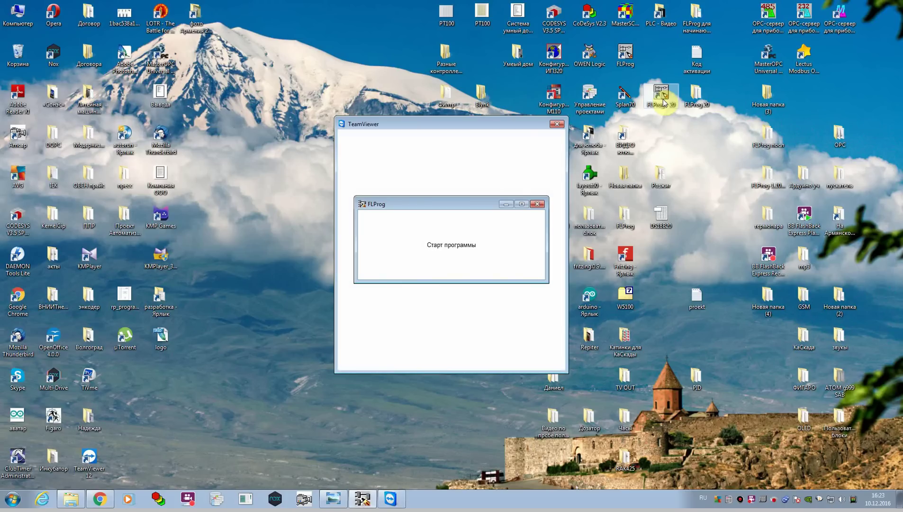
pyautogui.click(557, 125)
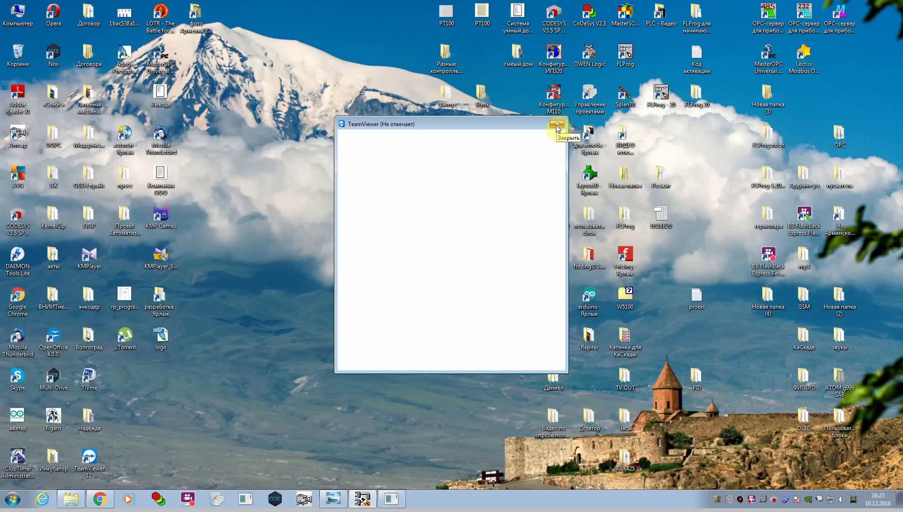
pyautogui.click(557, 127)
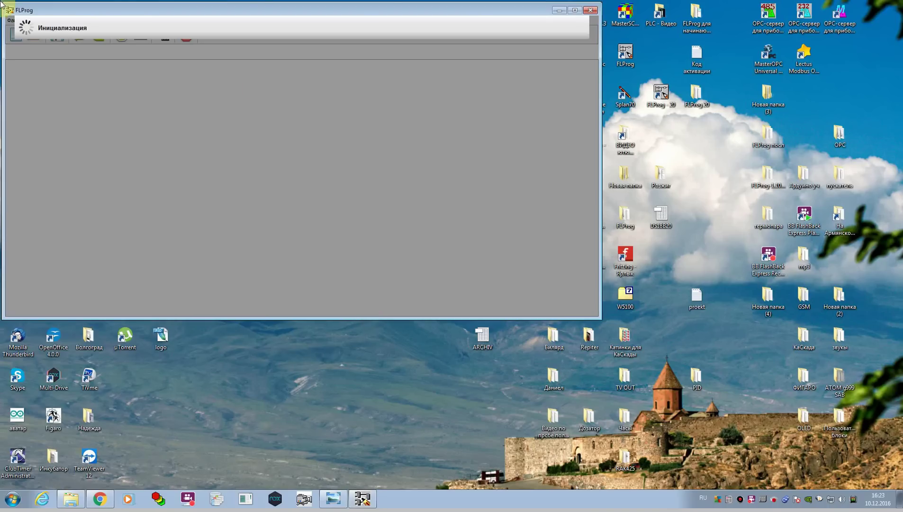
pyautogui.click(575, 12)
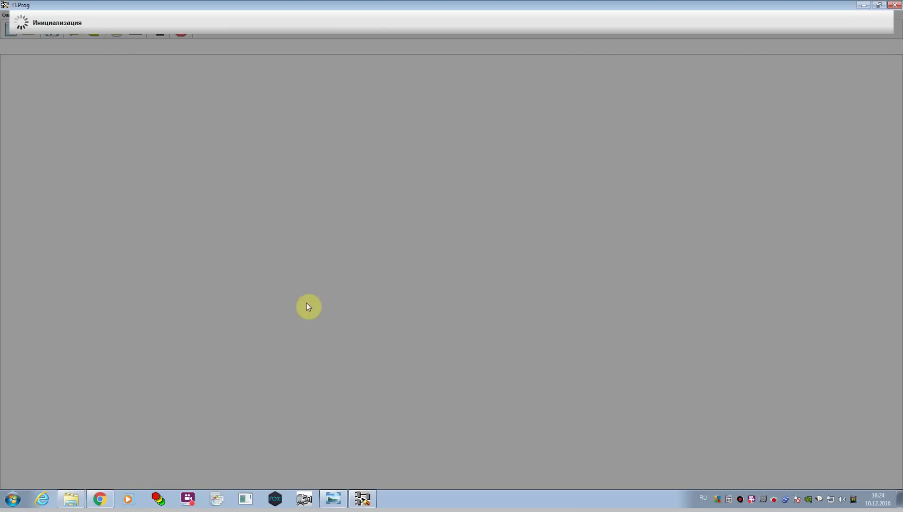
# - Bring up the DSCN0916 photo and close the Windows photo viewer
pyautogui.click(332, 503)
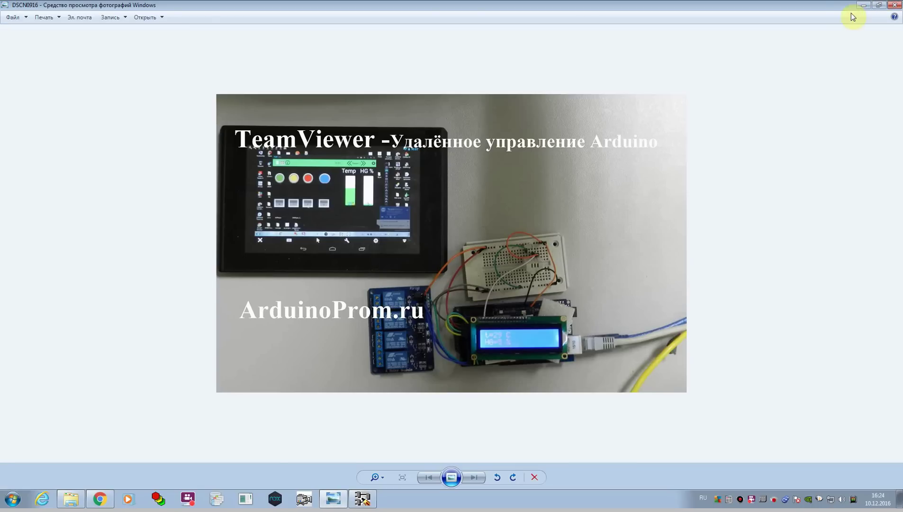
pyautogui.click(895, 5)
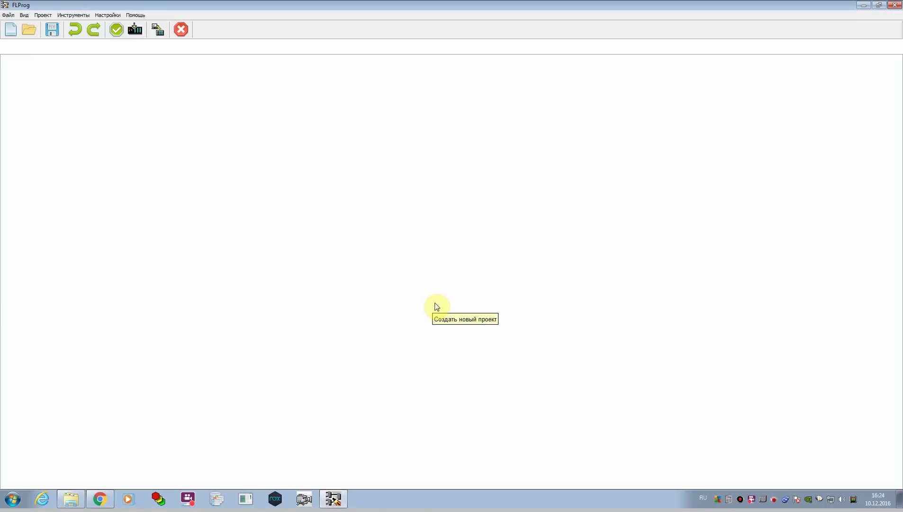
# - Open the recent project TeamViewer.flp from the 17-17\TeamViewer folder
pyautogui.click(9, 15)
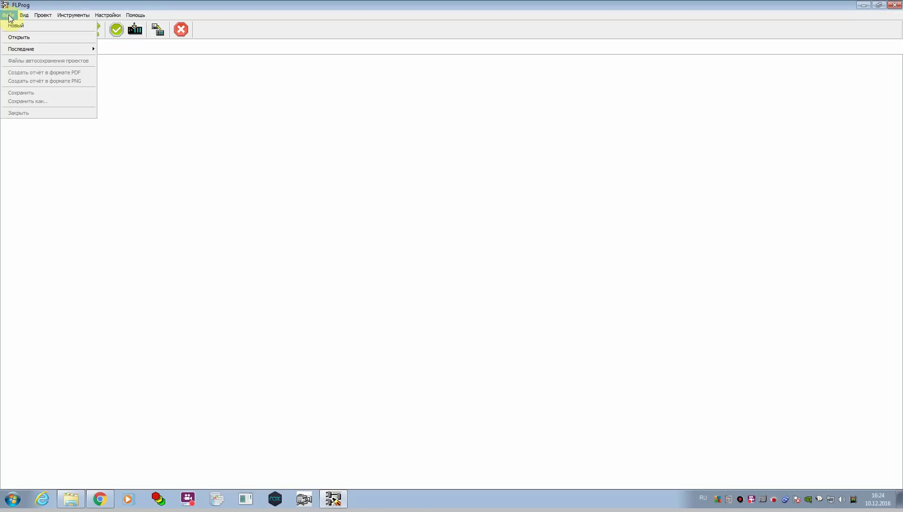
pyautogui.moveTo(42, 51)
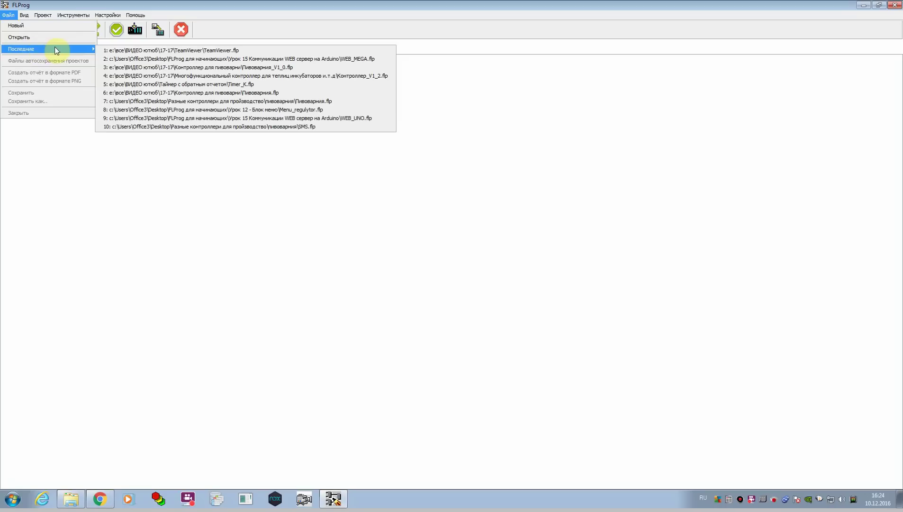
pyautogui.click(151, 50)
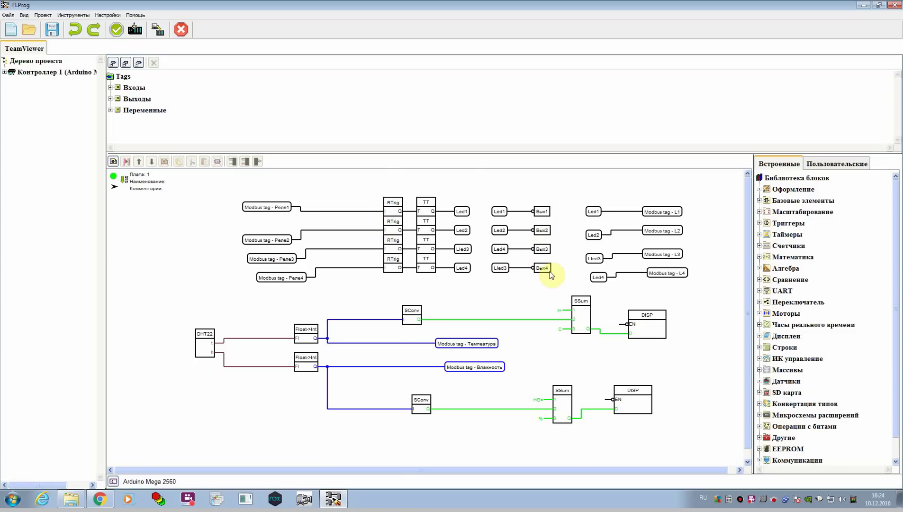
pyautogui.click(444, 211)
pyautogui.click(376, 193)
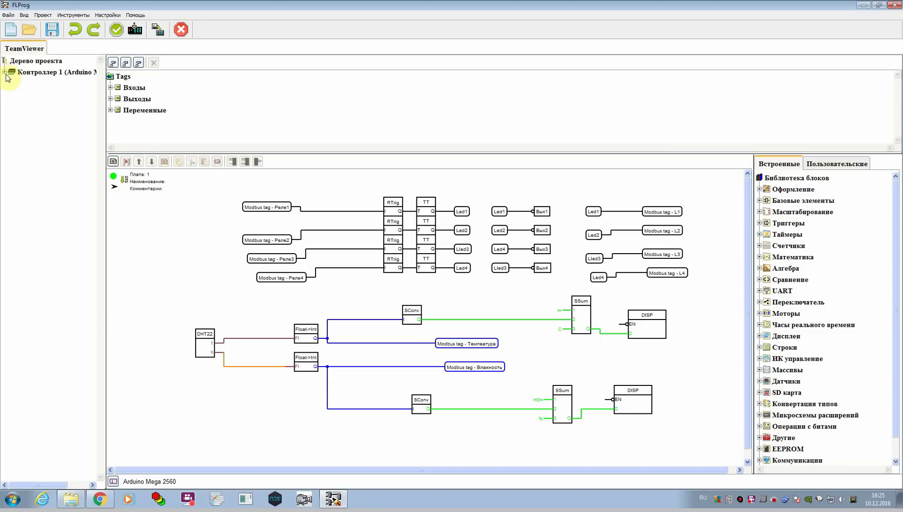
pyautogui.click(866, 6)
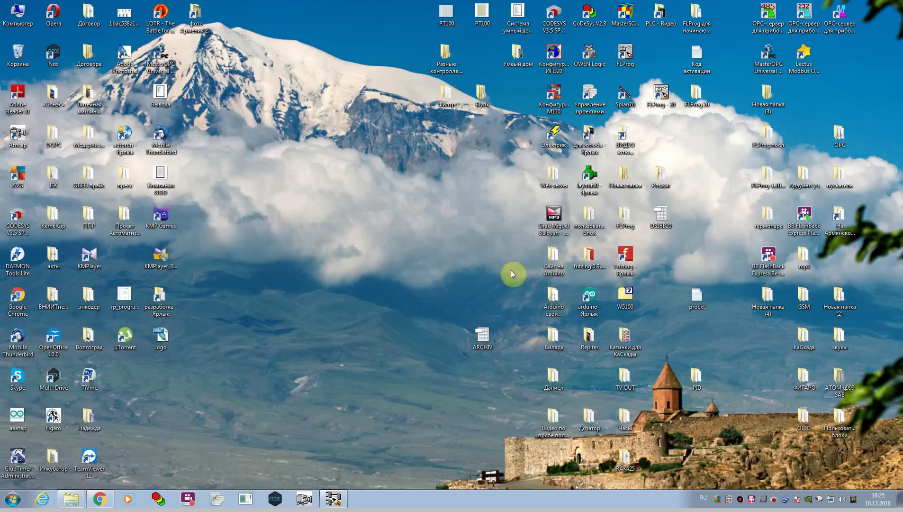
pyautogui.click(333, 498)
# - Expand the controller's communications down to the Modbus Slave 1 (TCP) W5100EthernetShild device settings and widen the project tree
pyautogui.click(5, 72)
pyautogui.click(13, 95)
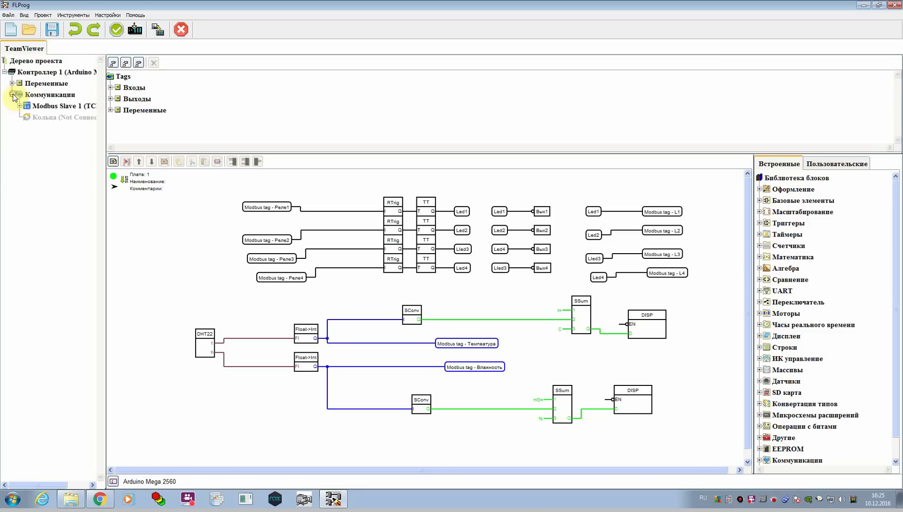
pyautogui.click(19, 106)
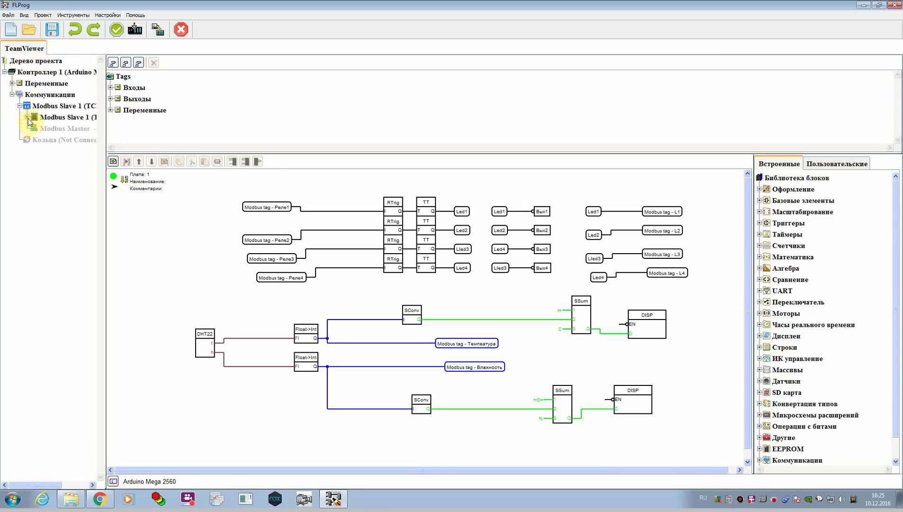
pyautogui.click(27, 117)
pyautogui.moveTo(105, 222); pyautogui.dragTo(303, 227)
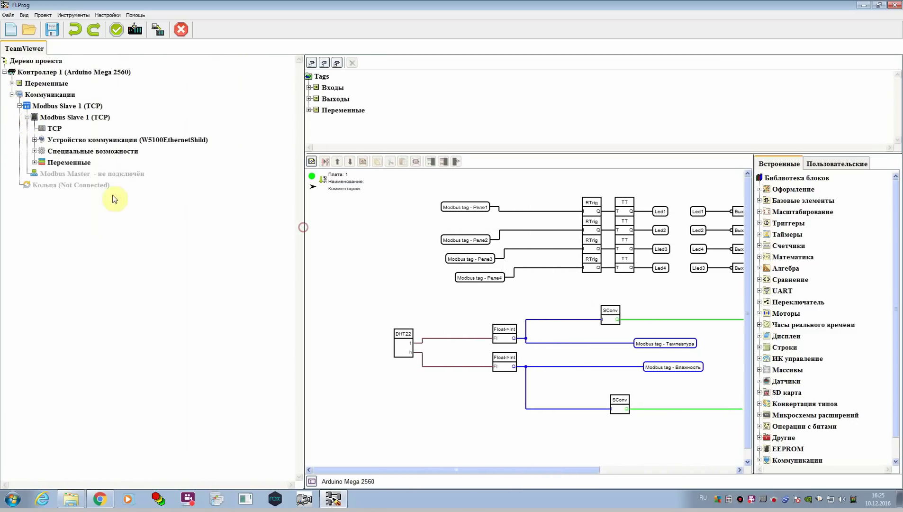
pyautogui.click(34, 140)
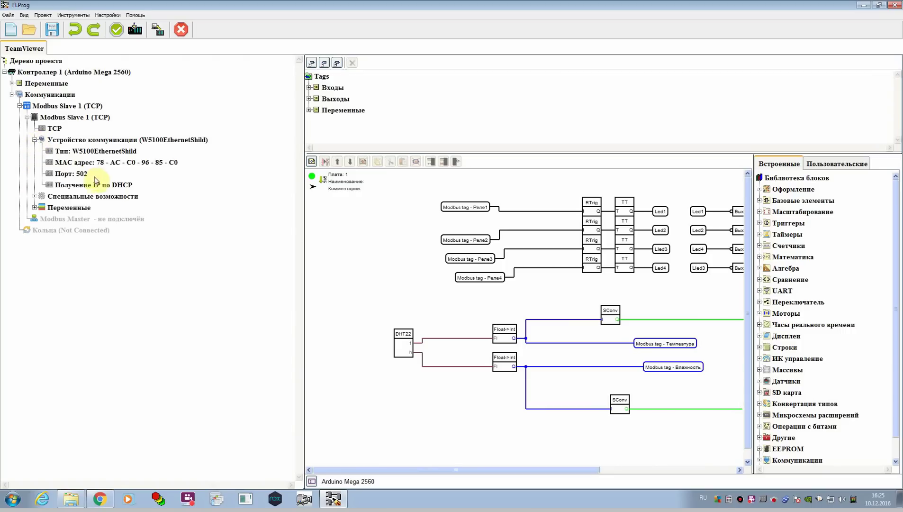